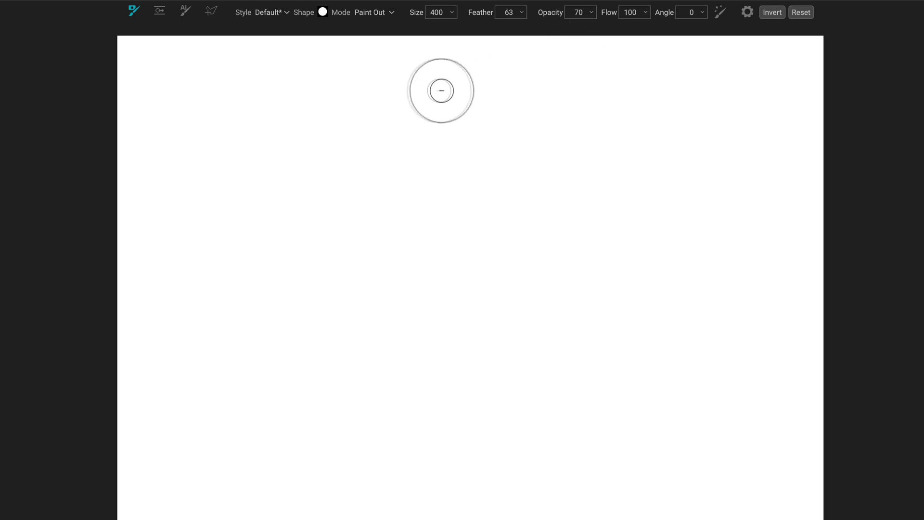
Paint three stacked Paint Out strokes near the top at flow 100, 50 and 15
click(390, 87)
drag(389, 88, 576, 82)
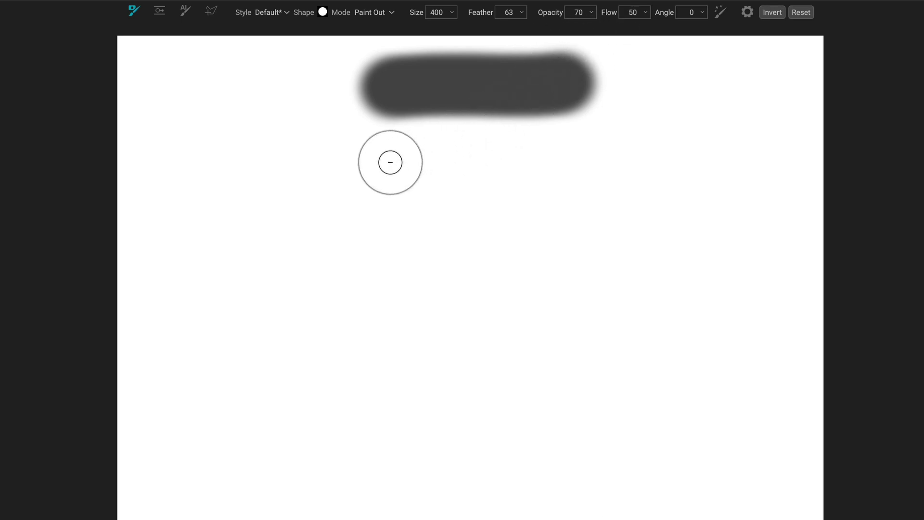
drag(390, 162, 581, 160)
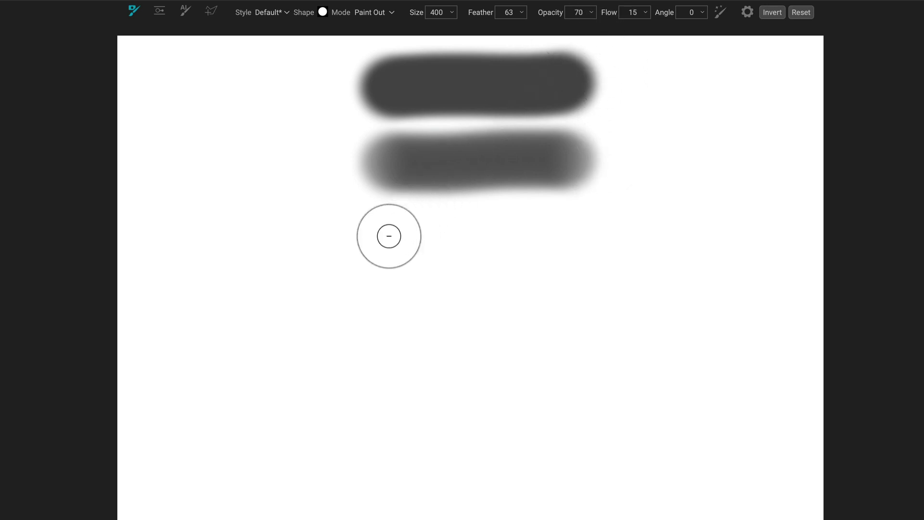
drag(389, 236, 581, 226)
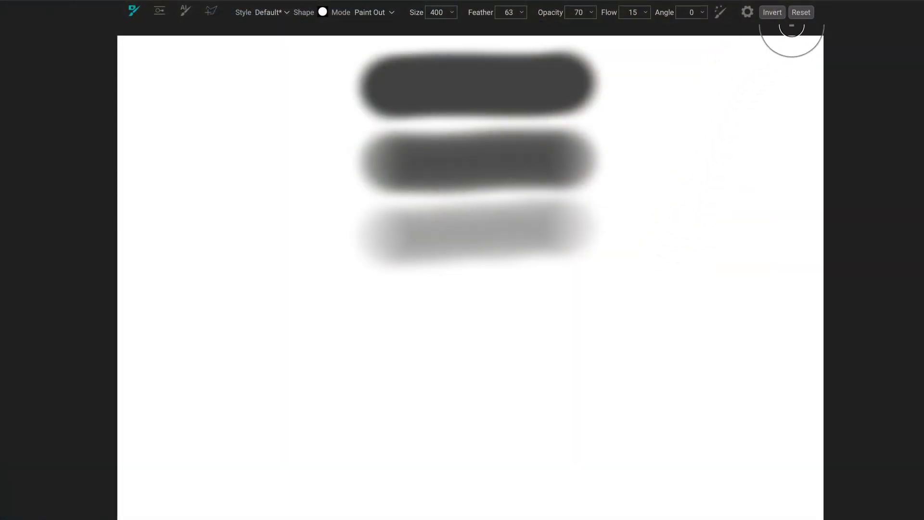
Reset the mask, paint two broad soft strokes at size 800, then reset it blank again
click(798, 16)
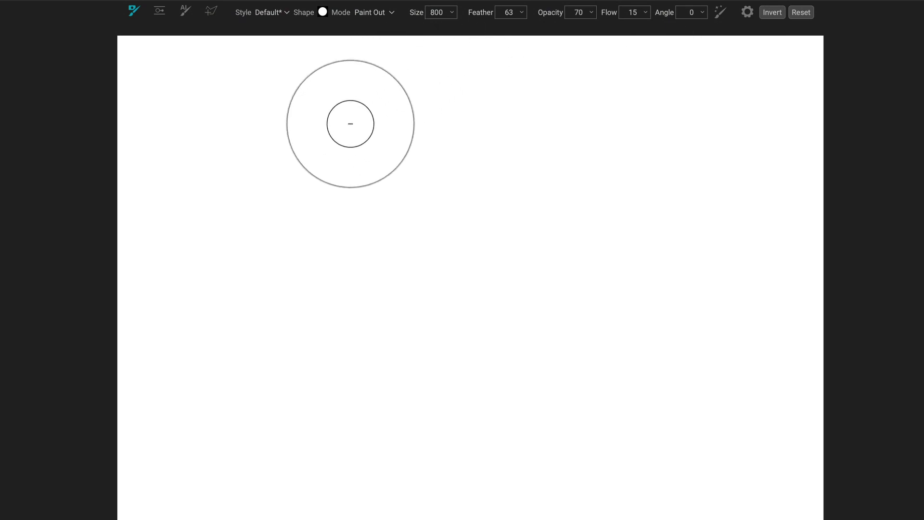
click(351, 124)
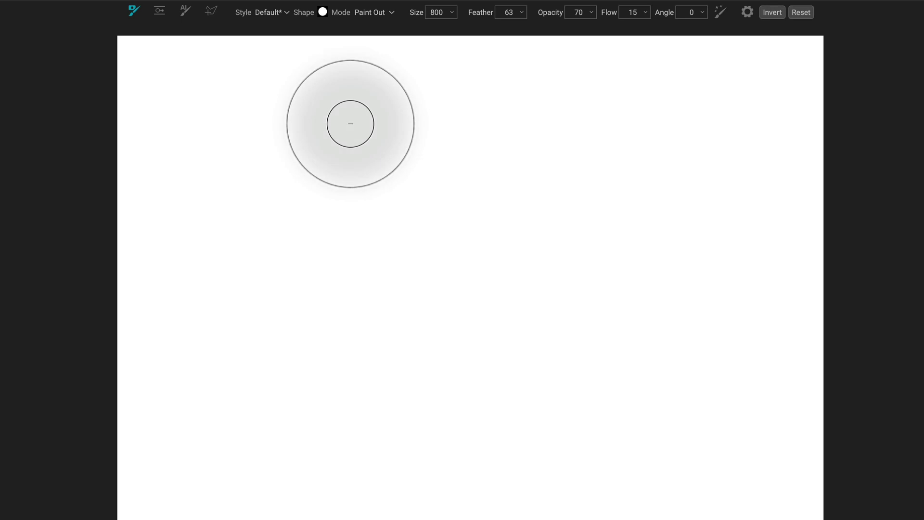
drag(350, 124, 623, 119)
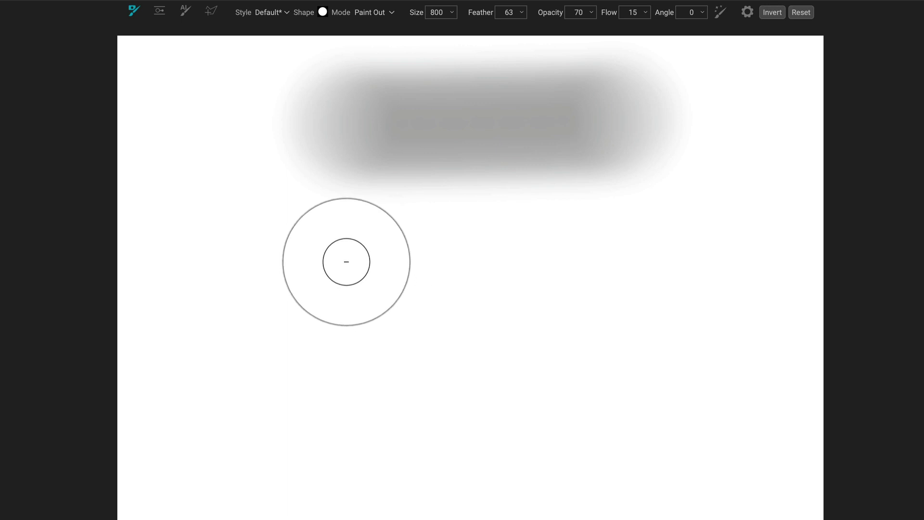
click(346, 262)
mouse_move(346, 262)
mouse_down()
mouse_move(399, 253)
mouse_move(405, 264)
mouse_move(445, 248)
mouse_move(452, 264)
mouse_move(494, 250)
mouse_move(501, 262)
mouse_move(528, 253)
mouse_move(529, 262)
mouse_move(567, 261)
mouse_up()
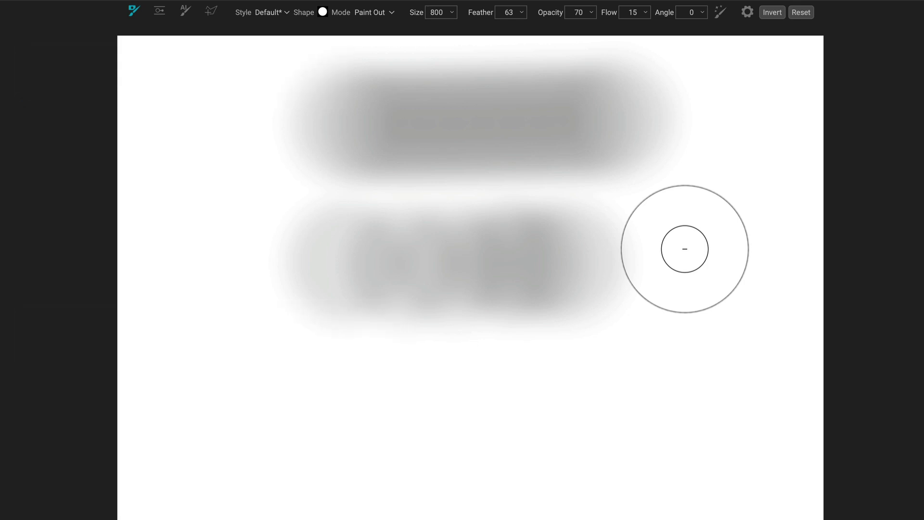
click(800, 13)
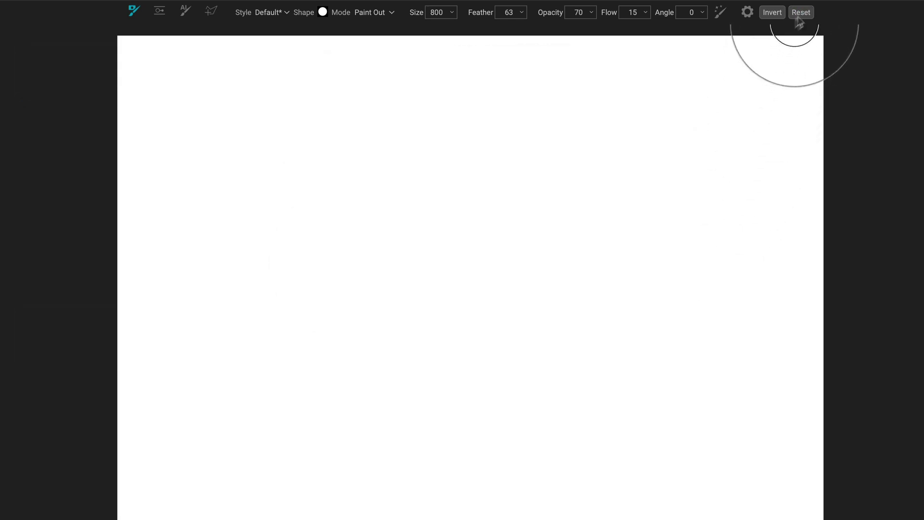
Paint a broad soft gray Paint Out stroke across the top of the blank mask
drag(334, 114, 590, 111)
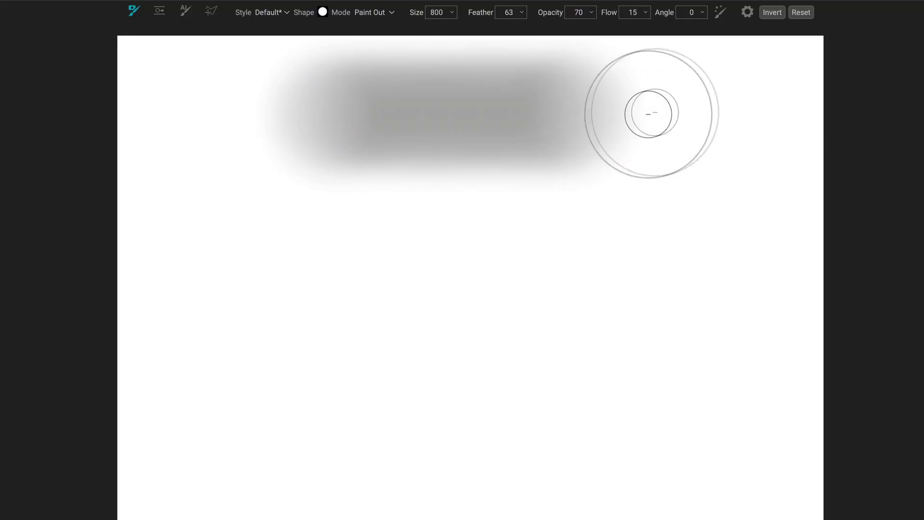
click(747, 12)
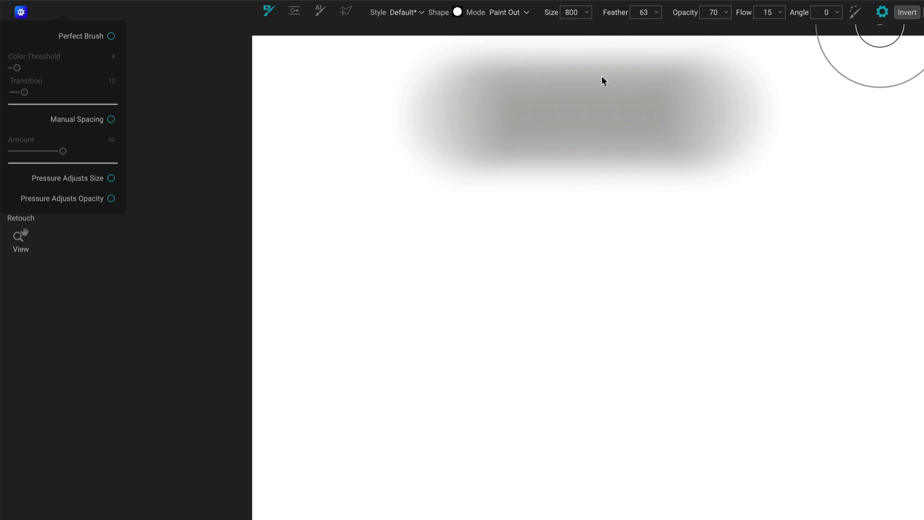
Enable Manual Spacing, paint a short size-350 stroke under the wide one, raise spacing to 17
click(111, 120)
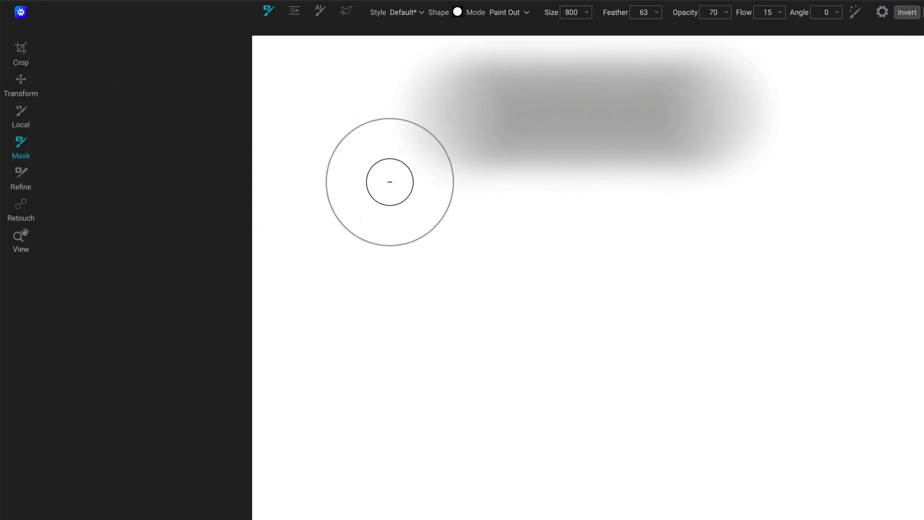
key(bracketleft)
key(bracketleft)
key(bracketleft)
key(bracketleft)
key(bracketleft)
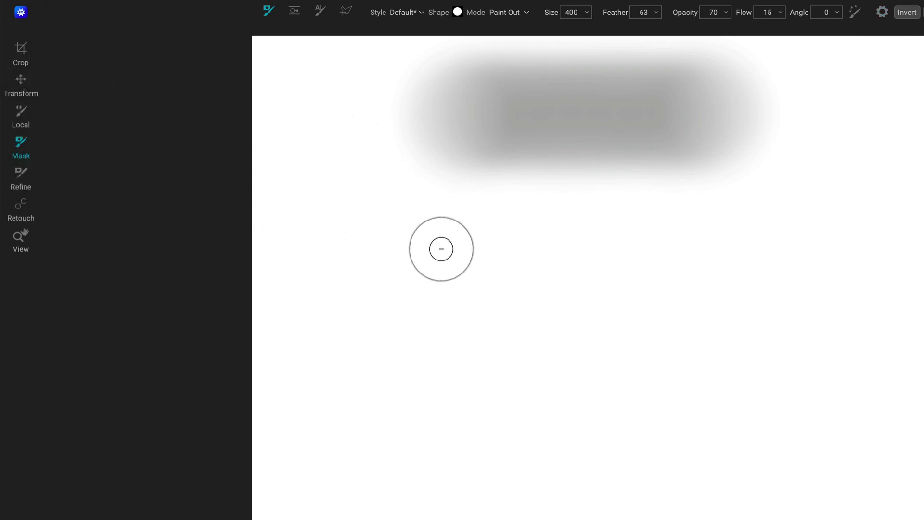
click(472, 237)
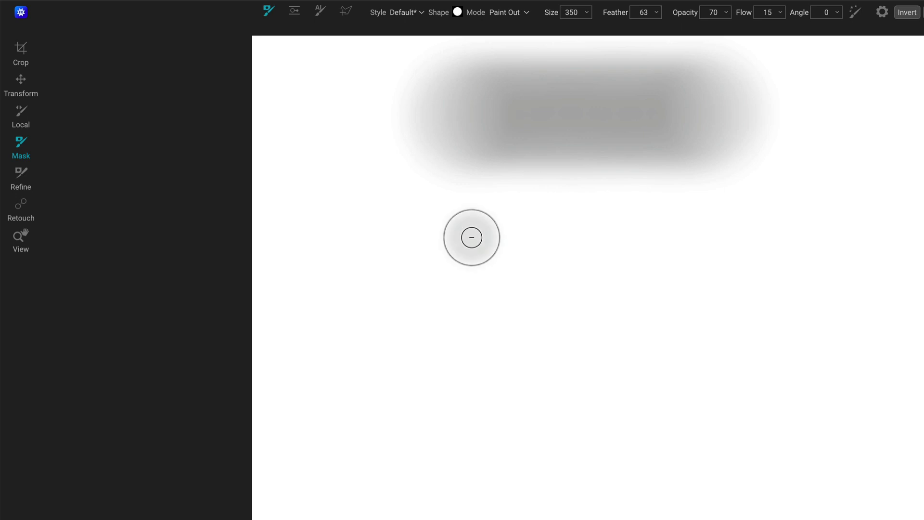
drag(478, 238, 605, 235)
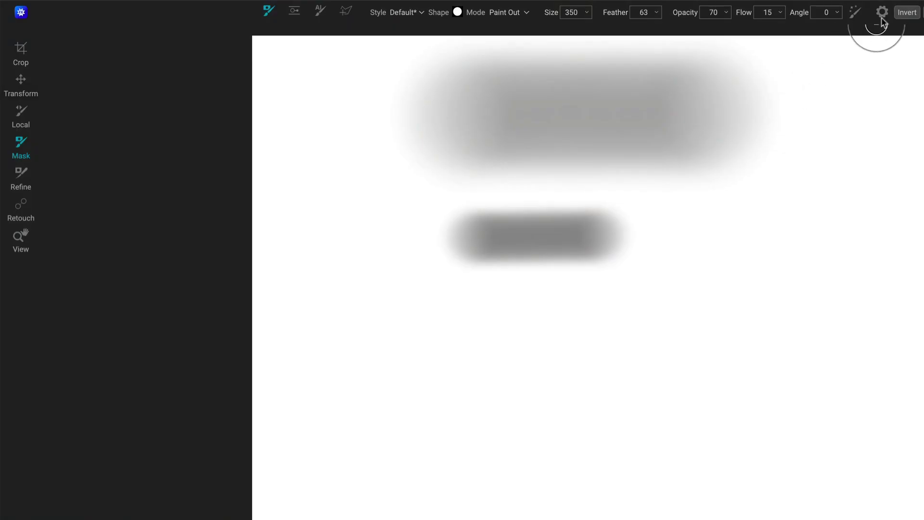
click(882, 17)
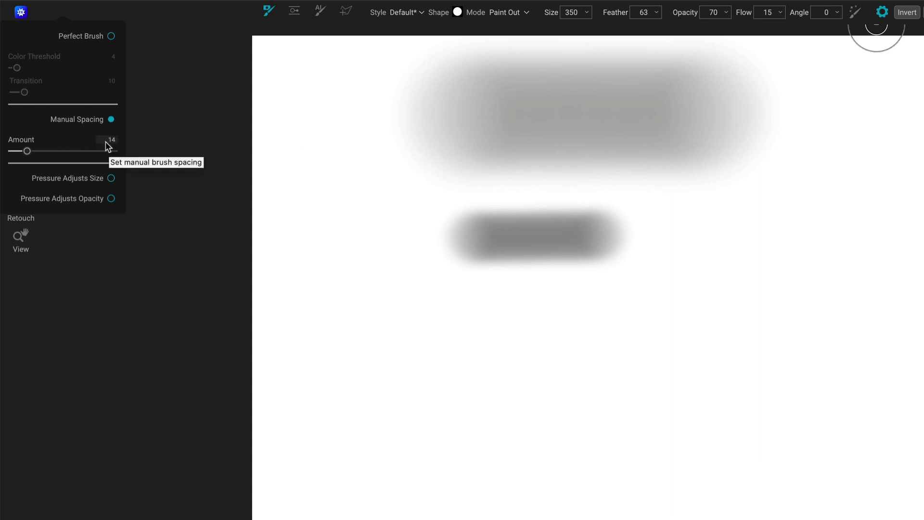
drag(28, 150, 33, 152)
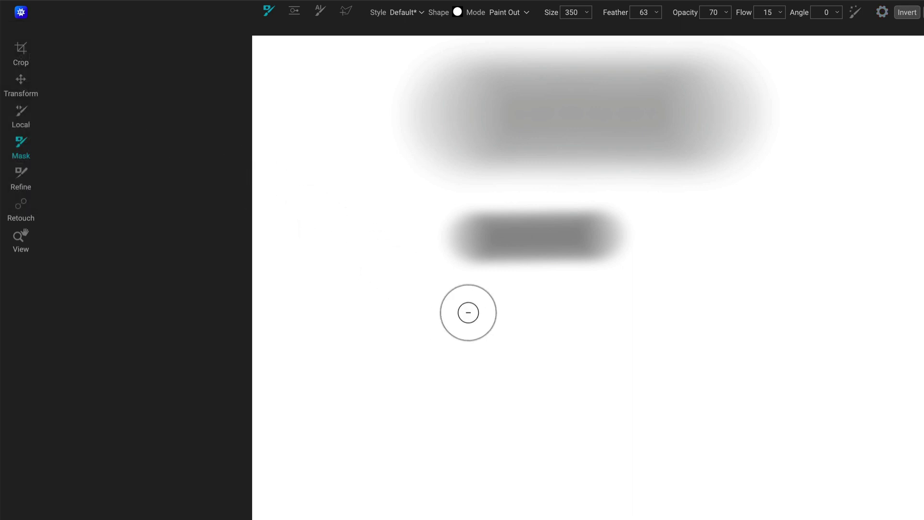
Lay a row of six evenly spaced soft grey dabs below the short stroke
click(468, 312)
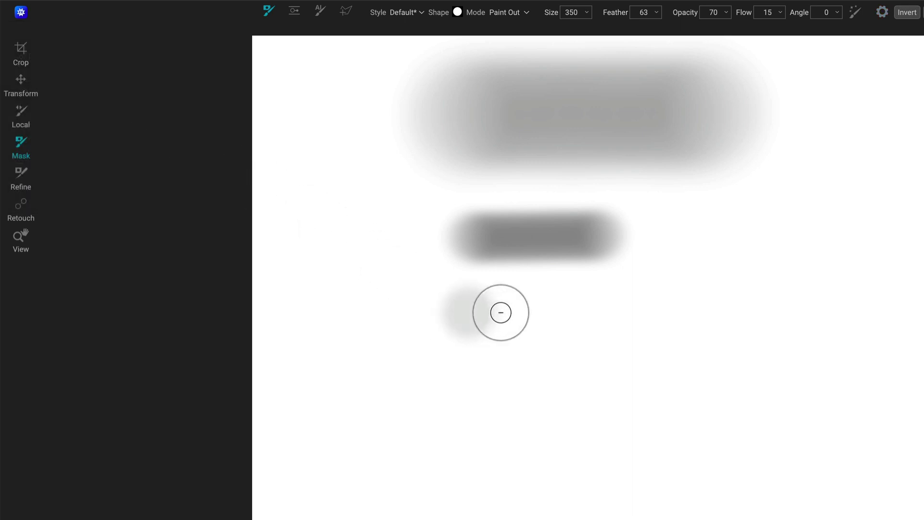
click(527, 312)
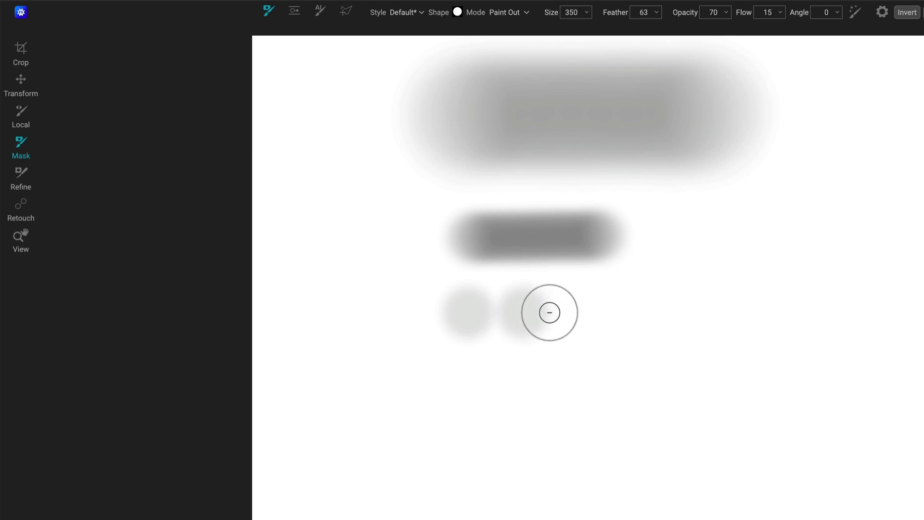
click(581, 313)
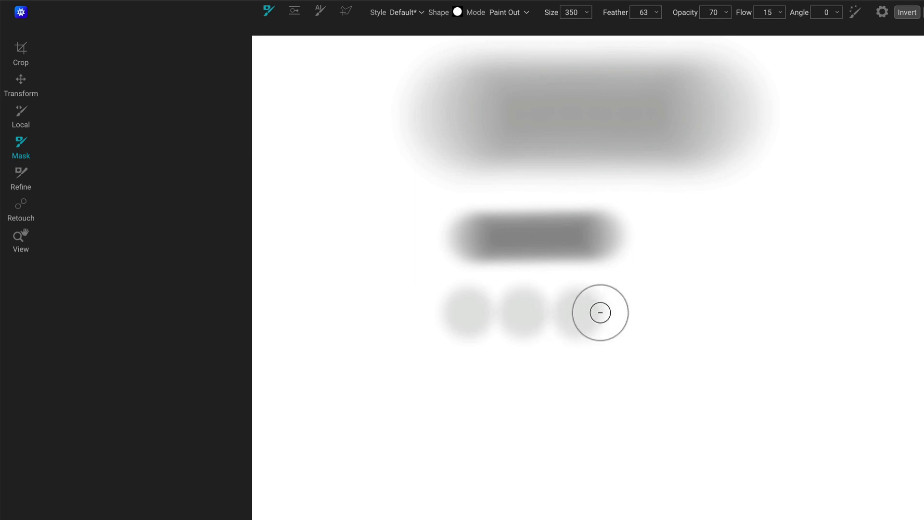
drag(641, 313, 755, 314)
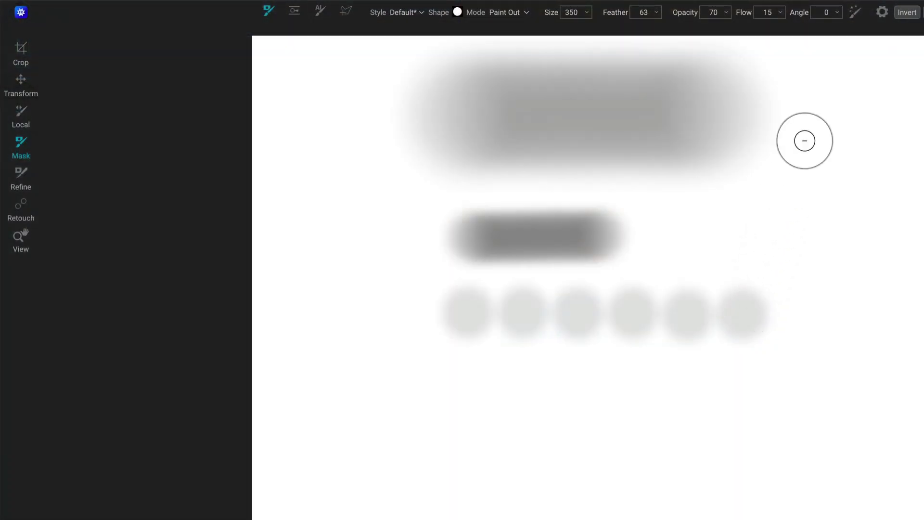
click(880, 13)
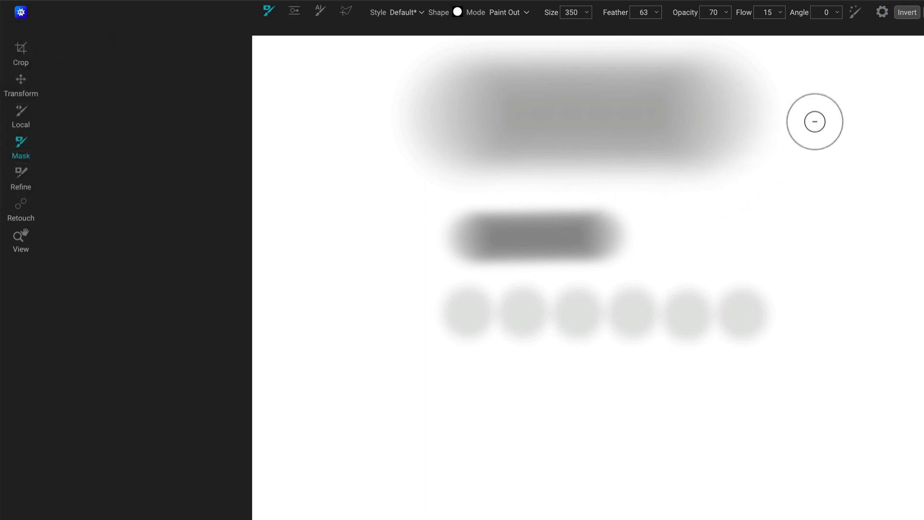
At flow 12, paint a curved sweep, an upright stroke and a short lower stroke on the right, plus a left dab
mouse_move(705, 108)
mouse_down()
mouse_move(678, 170)
mouse_move(596, 226)
mouse_up()
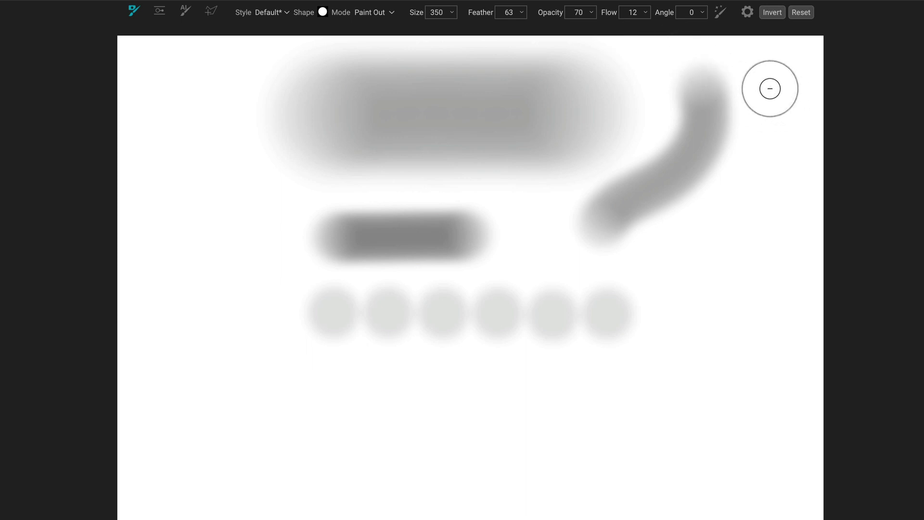
mouse_move(756, 95)
mouse_down()
mouse_move(757, 155)
mouse_move(785, 96)
mouse_move(781, 89)
mouse_move(765, 144)
mouse_up()
mouse_move(746, 206)
mouse_down()
mouse_move(702, 231)
mouse_move(743, 215)
mouse_move(767, 217)
mouse_up()
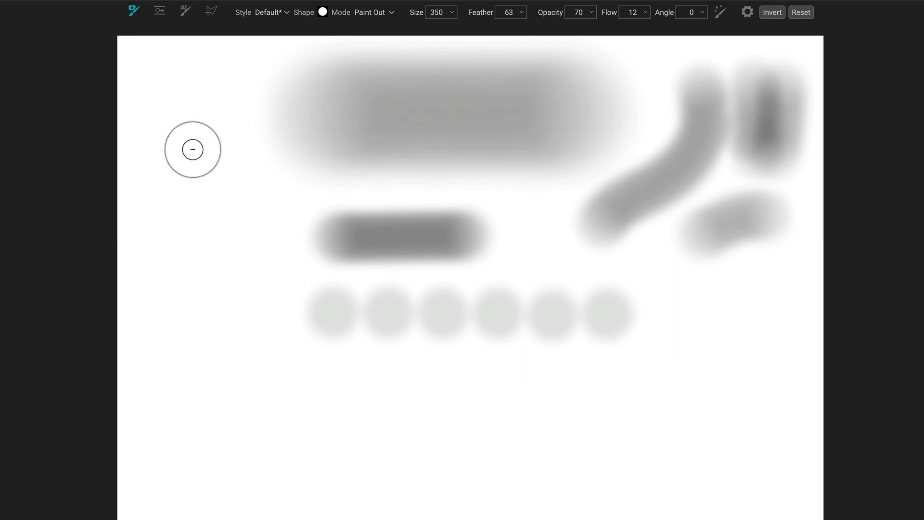
drag(192, 149, 254, 192)
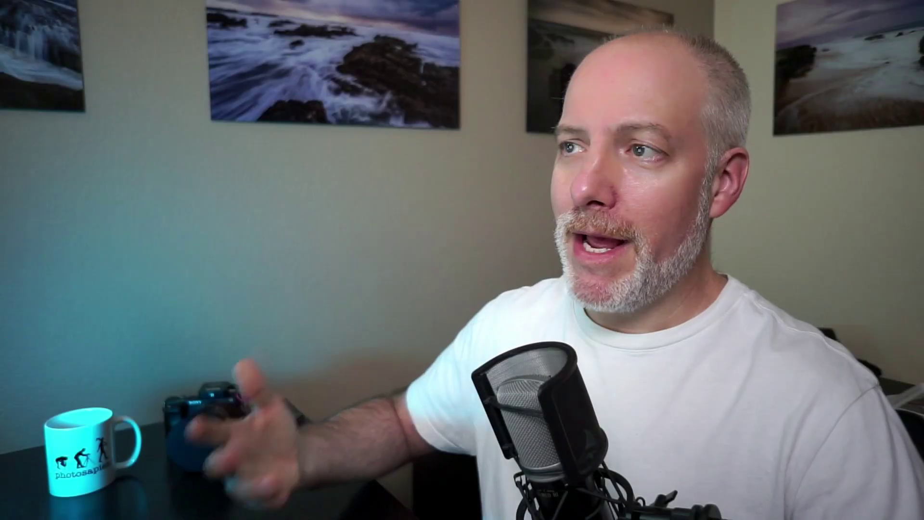